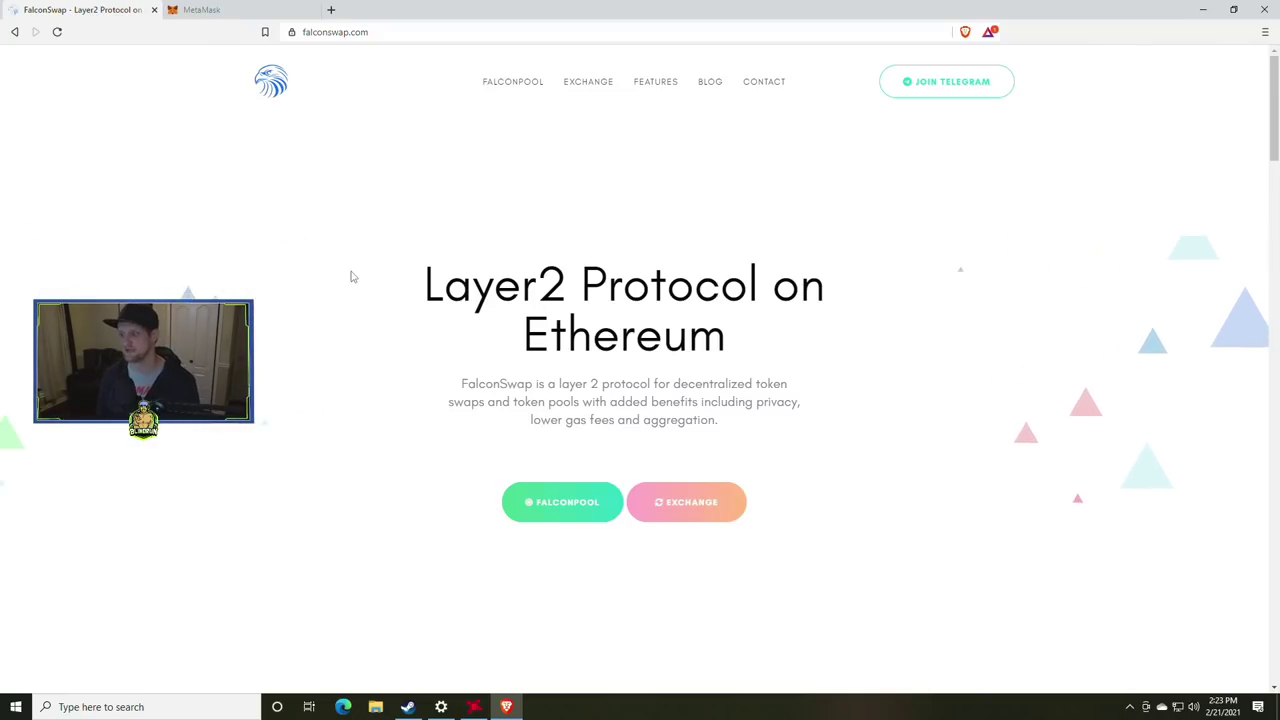
Step: Install the MetaMask extension for Brave from metamask.io through its Chrome Web Store page
left_click(270, 9)
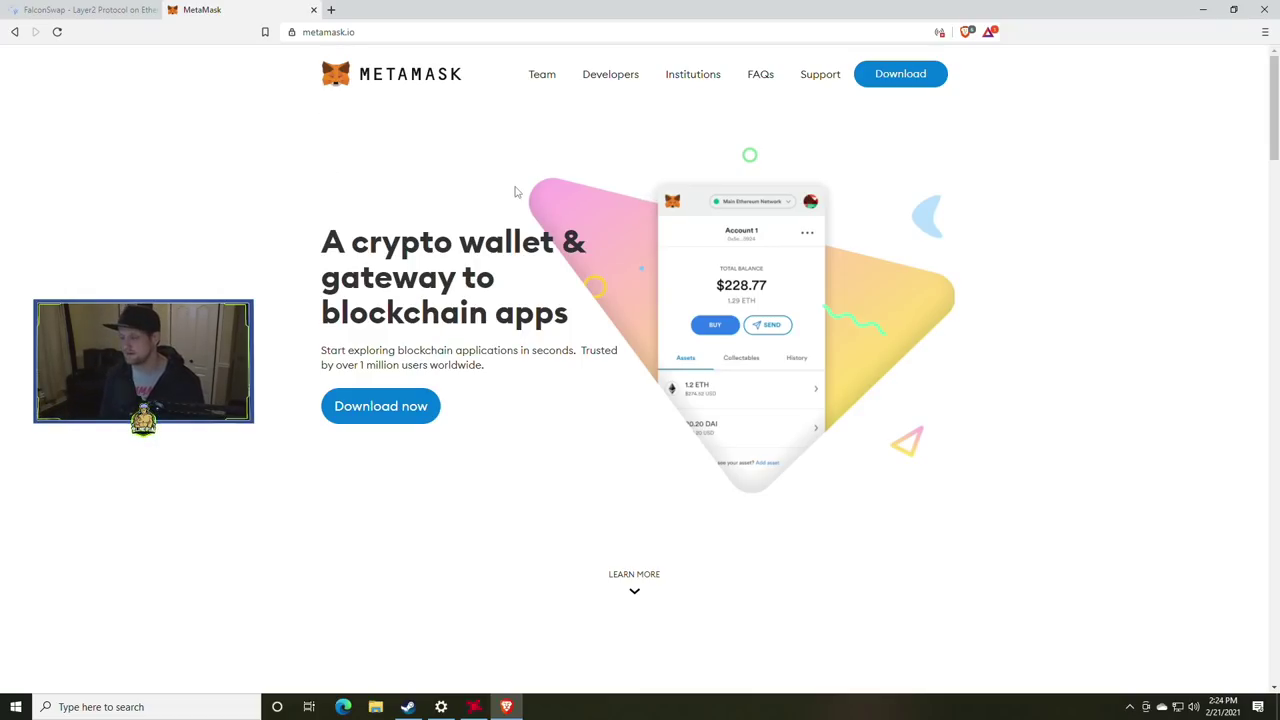
left_click(391, 409)
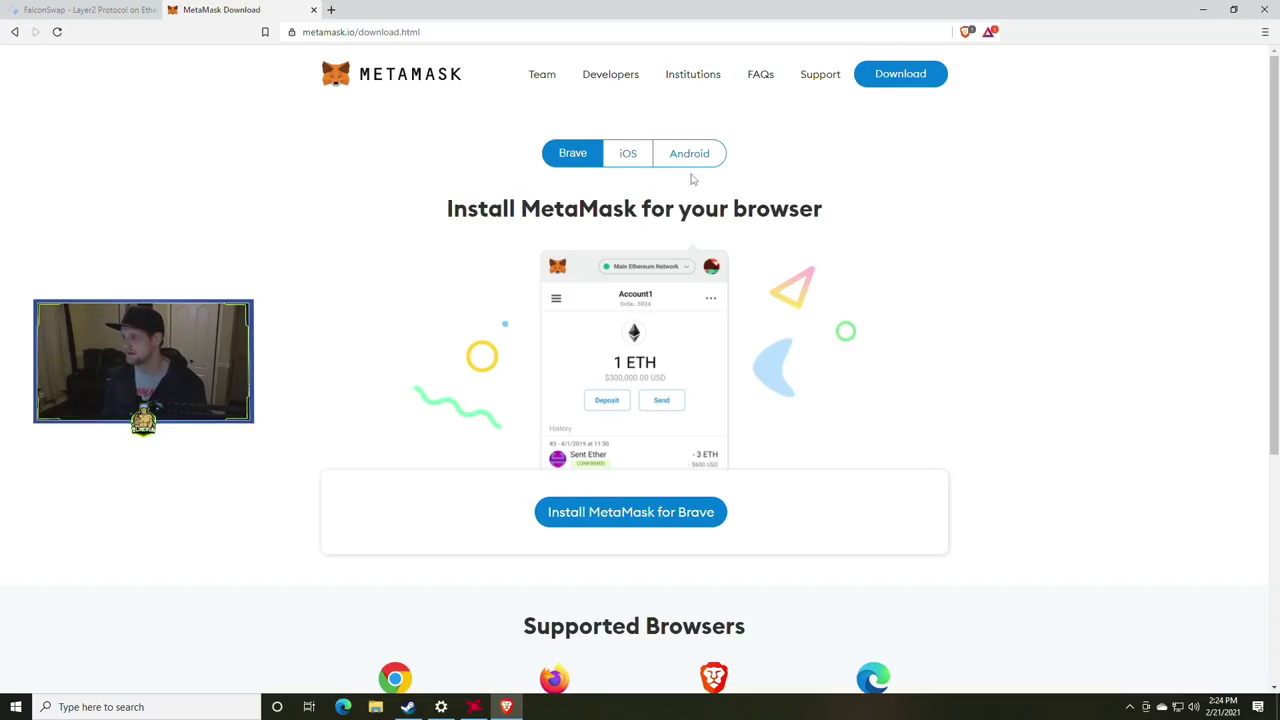
left_click(609, 526)
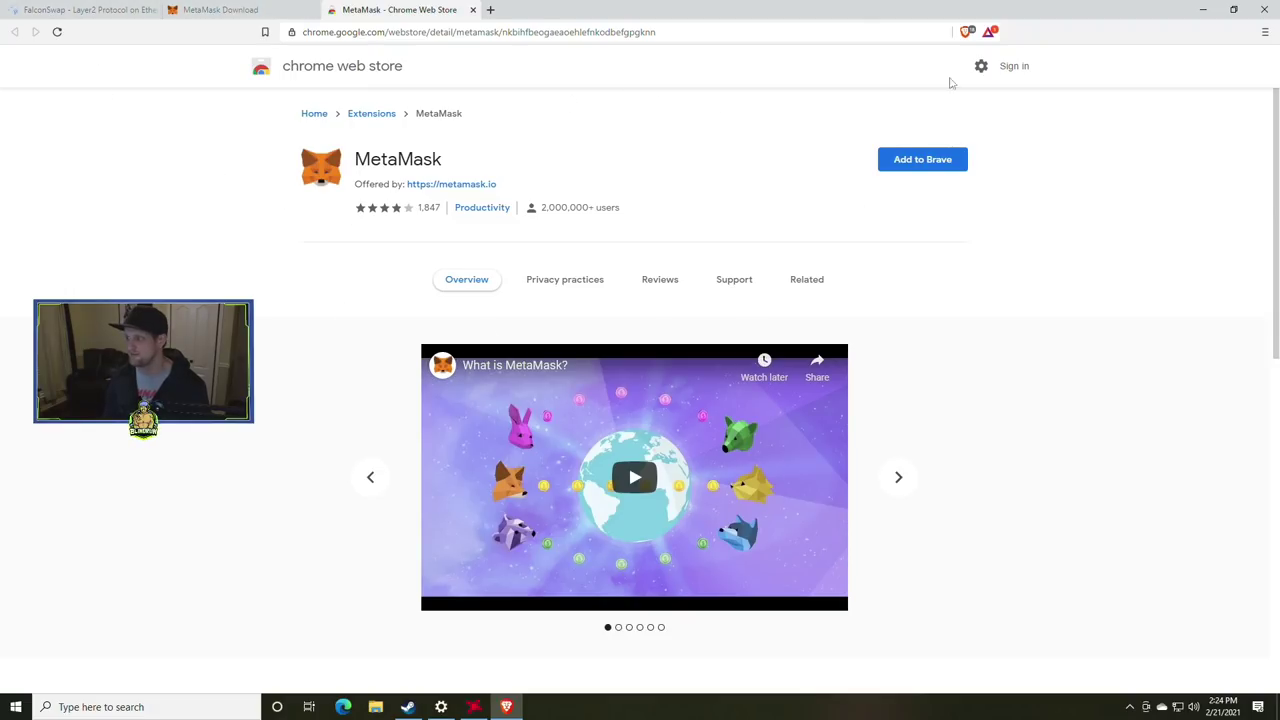
left_click(912, 168)
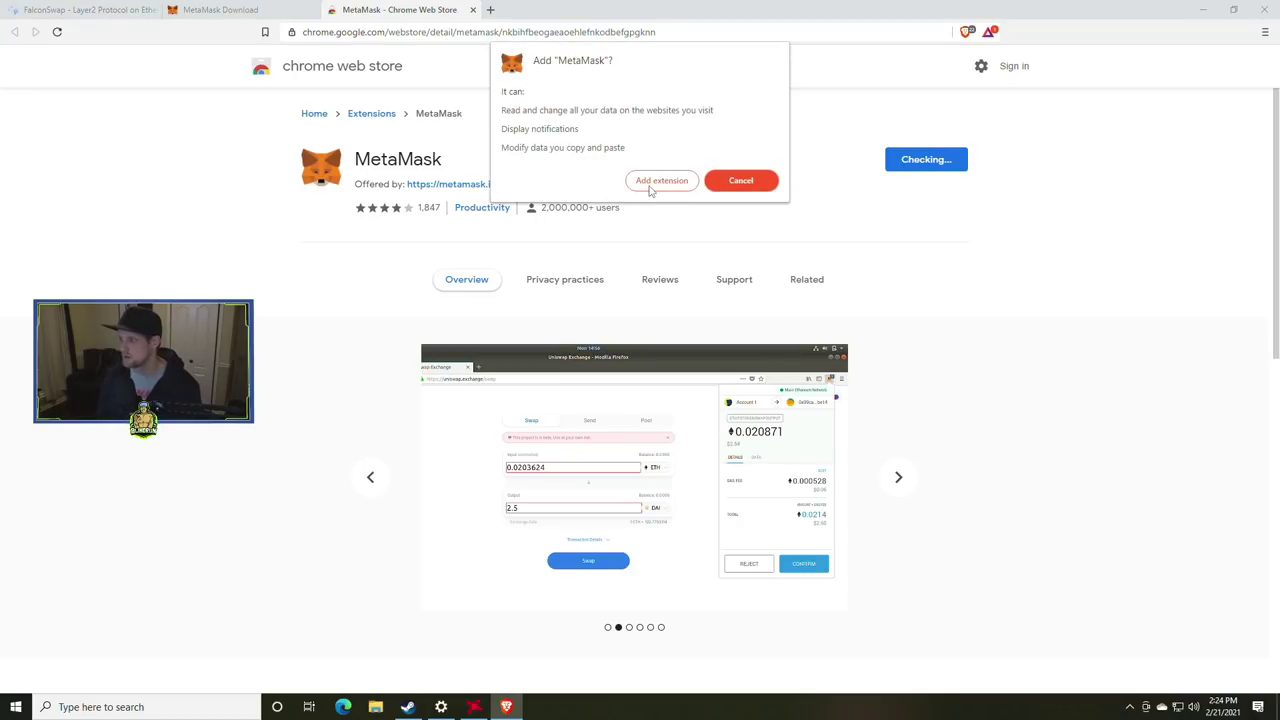
left_click(651, 188)
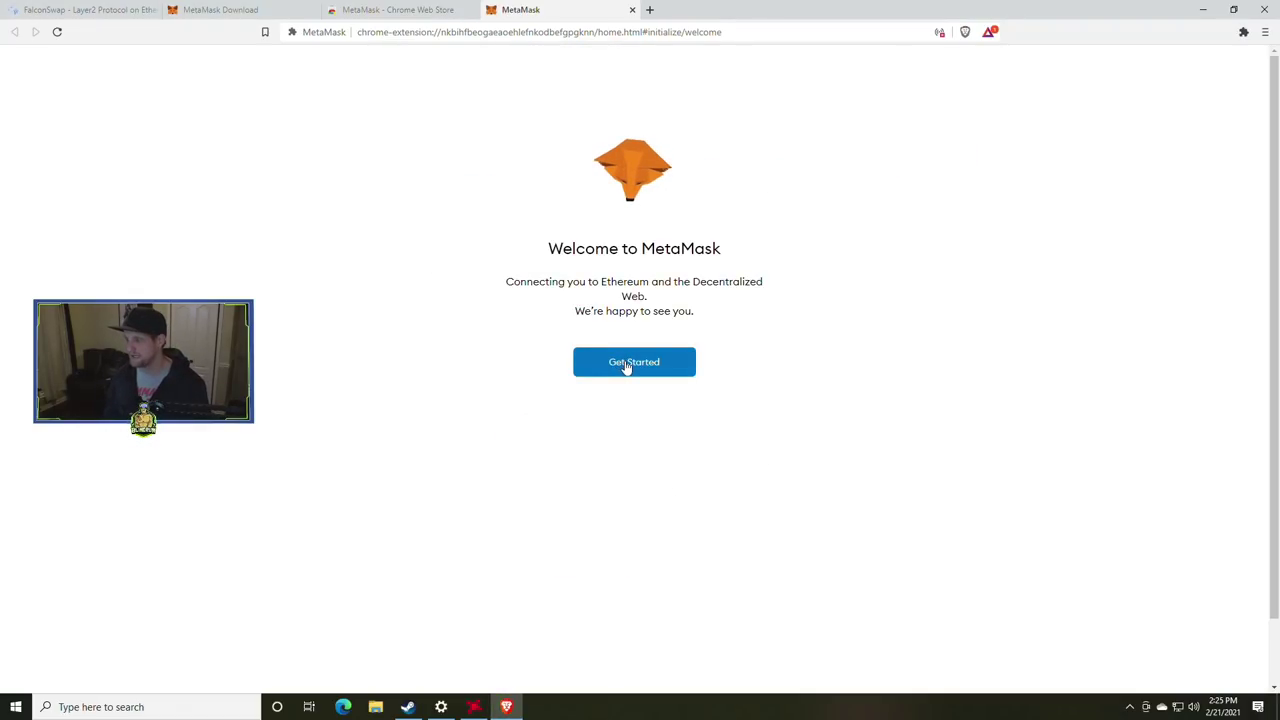
Step: Start the MetaMask setup by choosing to create a new wallet, and agree to the usage data collection
left_click(626, 366)
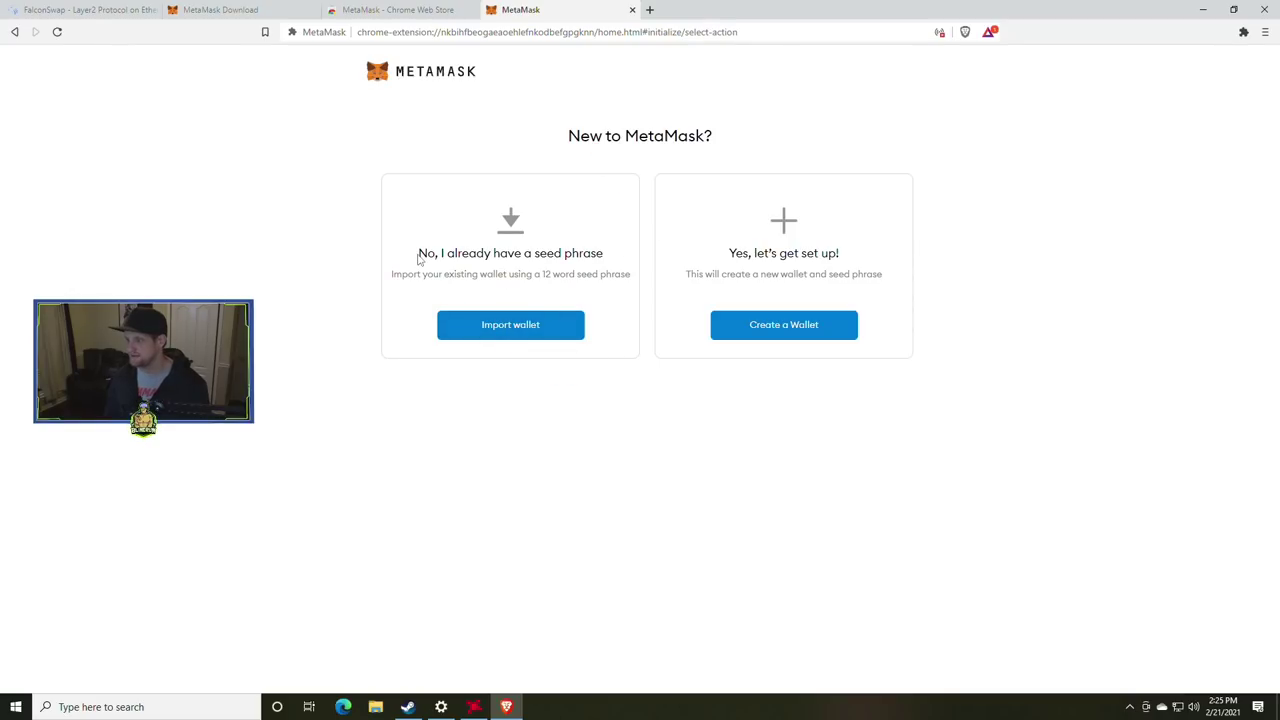
left_click_drag(420, 258, 598, 258)
left_click(597, 258)
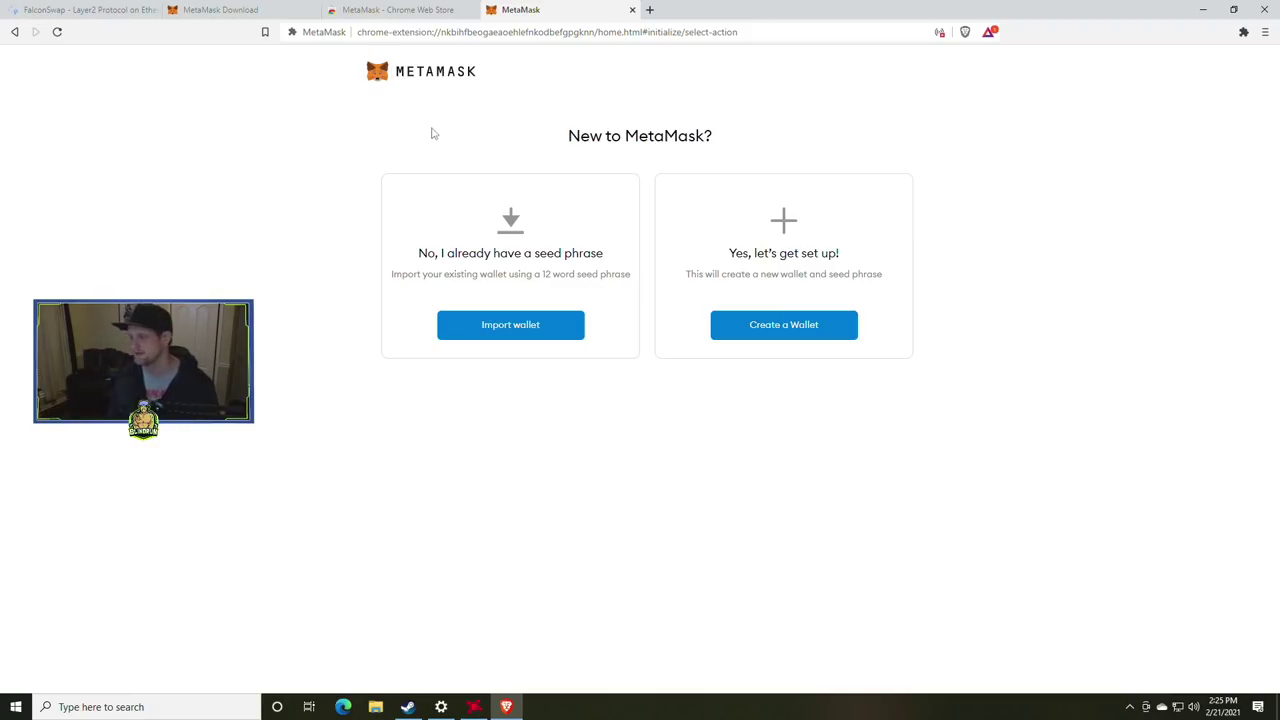
left_click(752, 322)
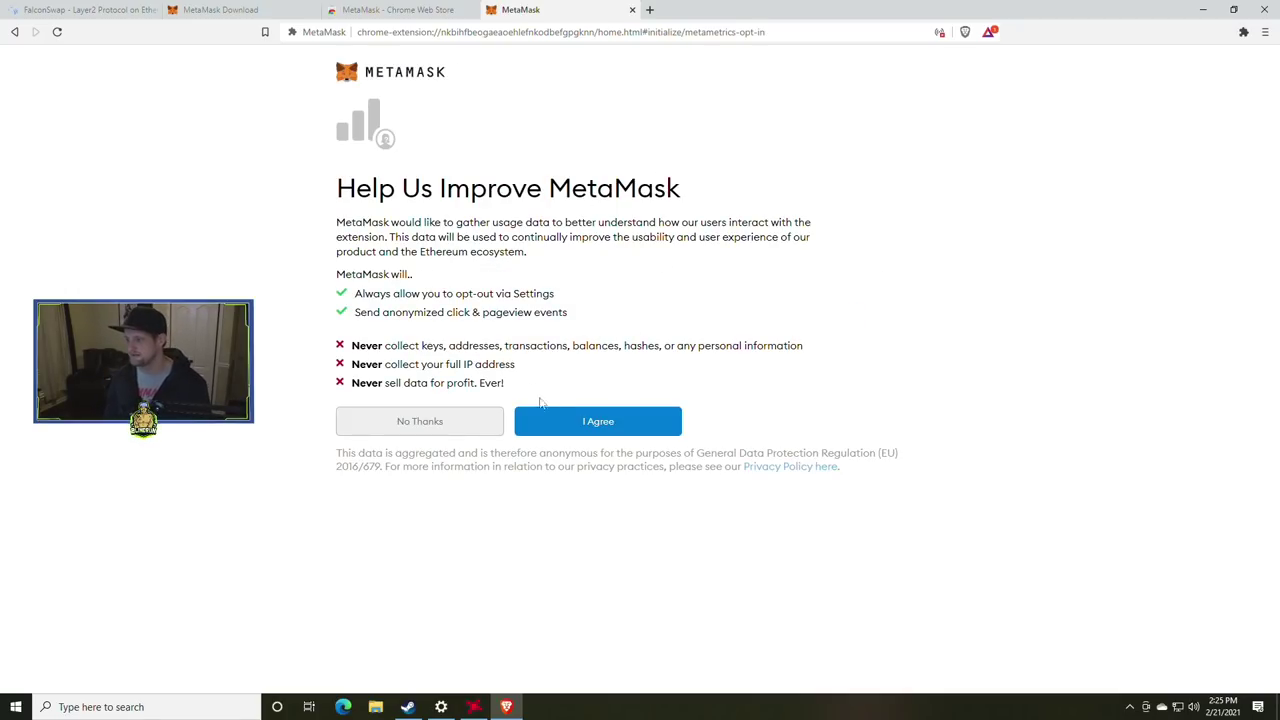
left_click(597, 424)
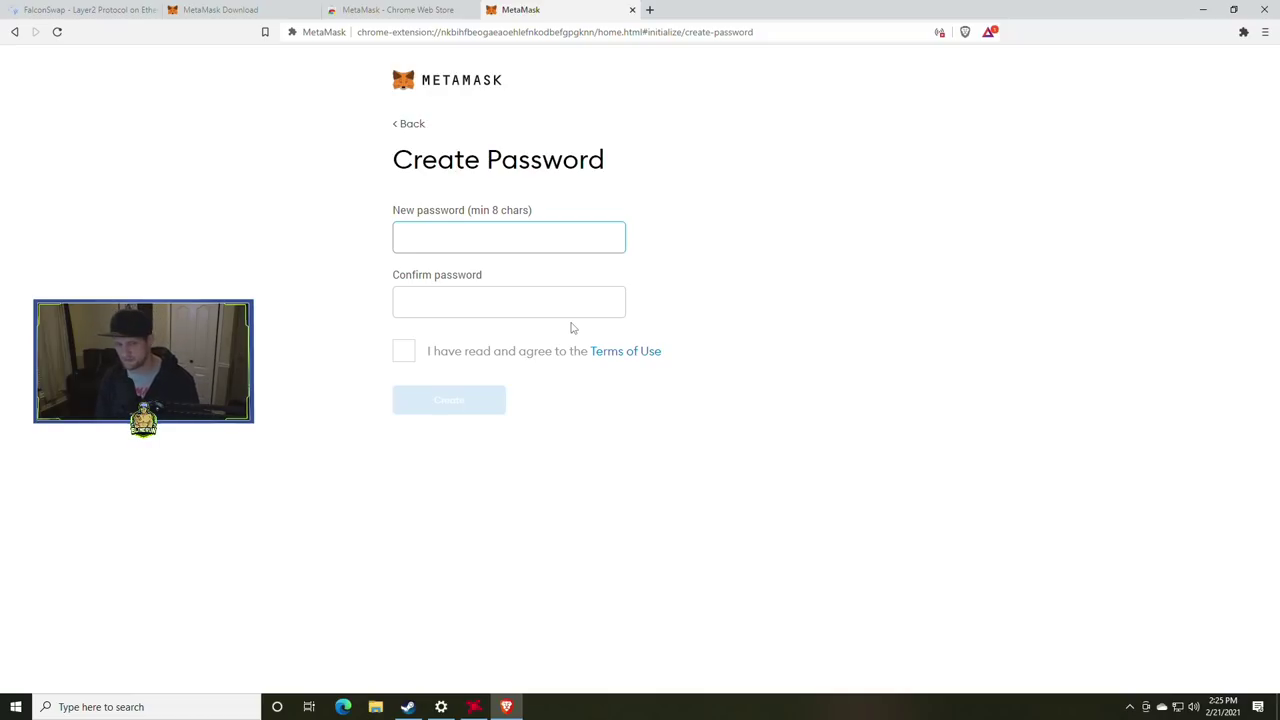
Step: Enter and confirm the new wallet password, accept the Terms of Use and create the wallet
type("•")
key("BackSpace")
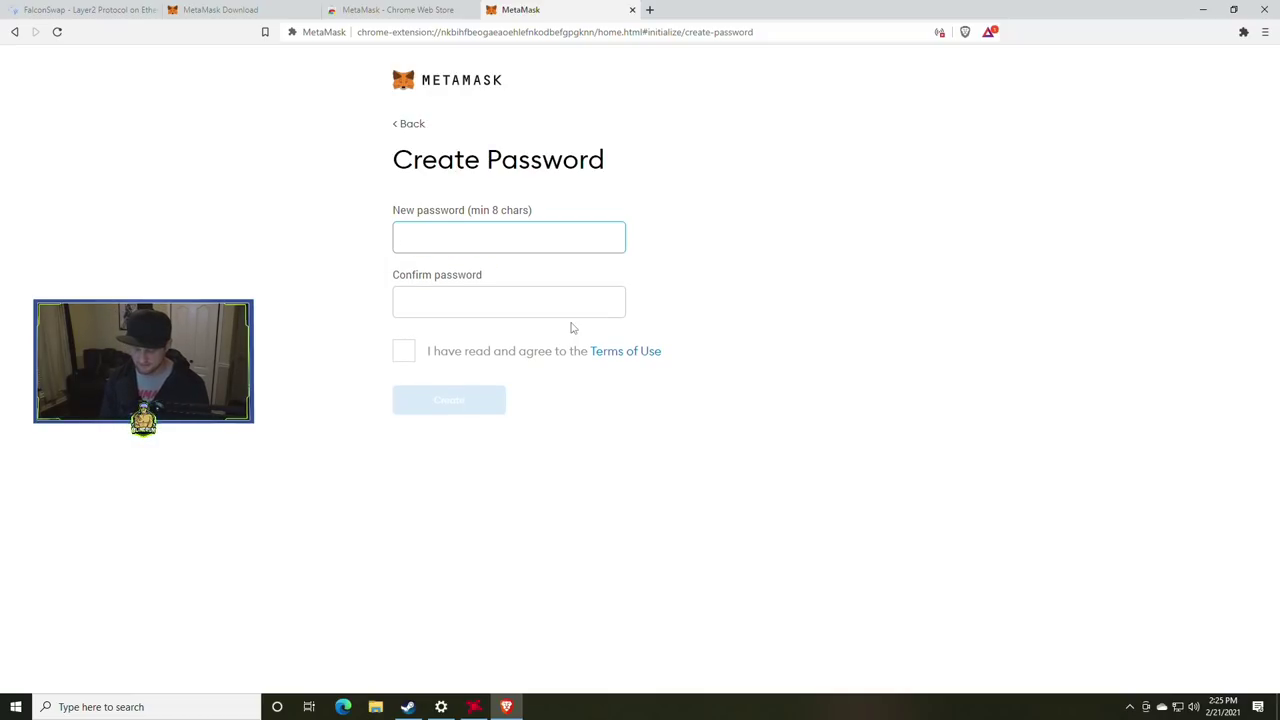
type("••••••••••••")
key("Tab")
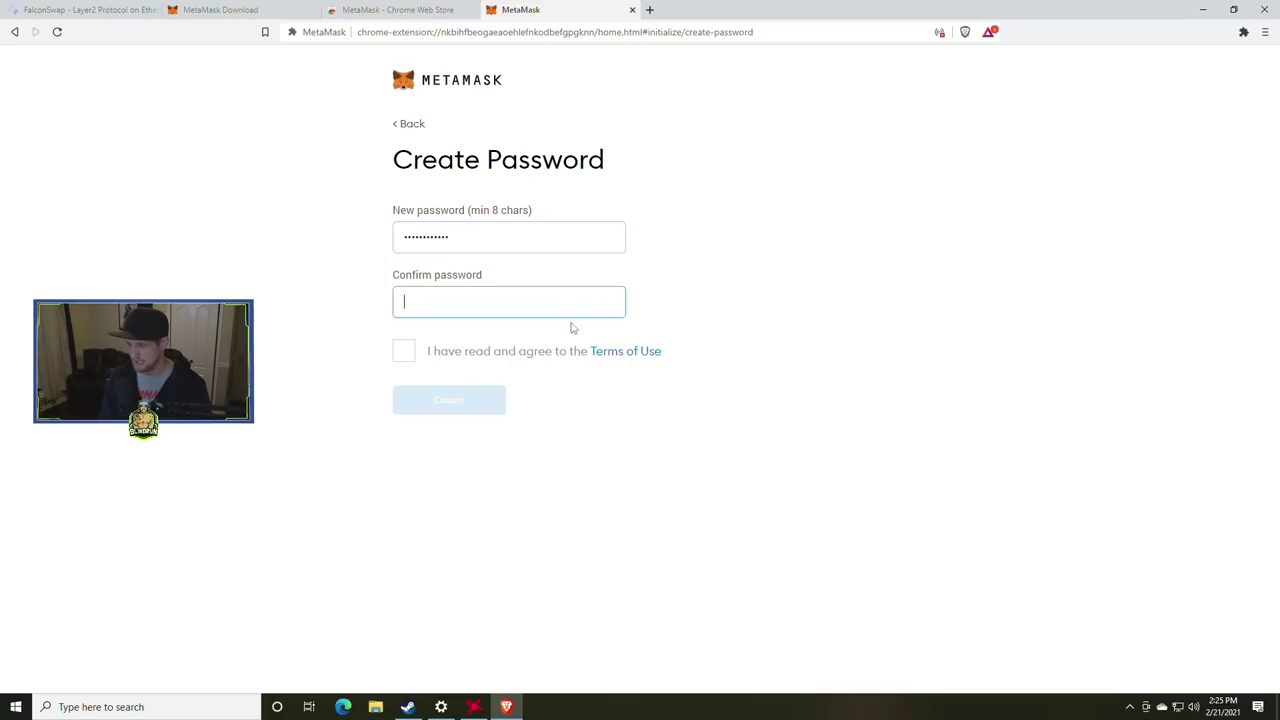
type("••••••••••••")
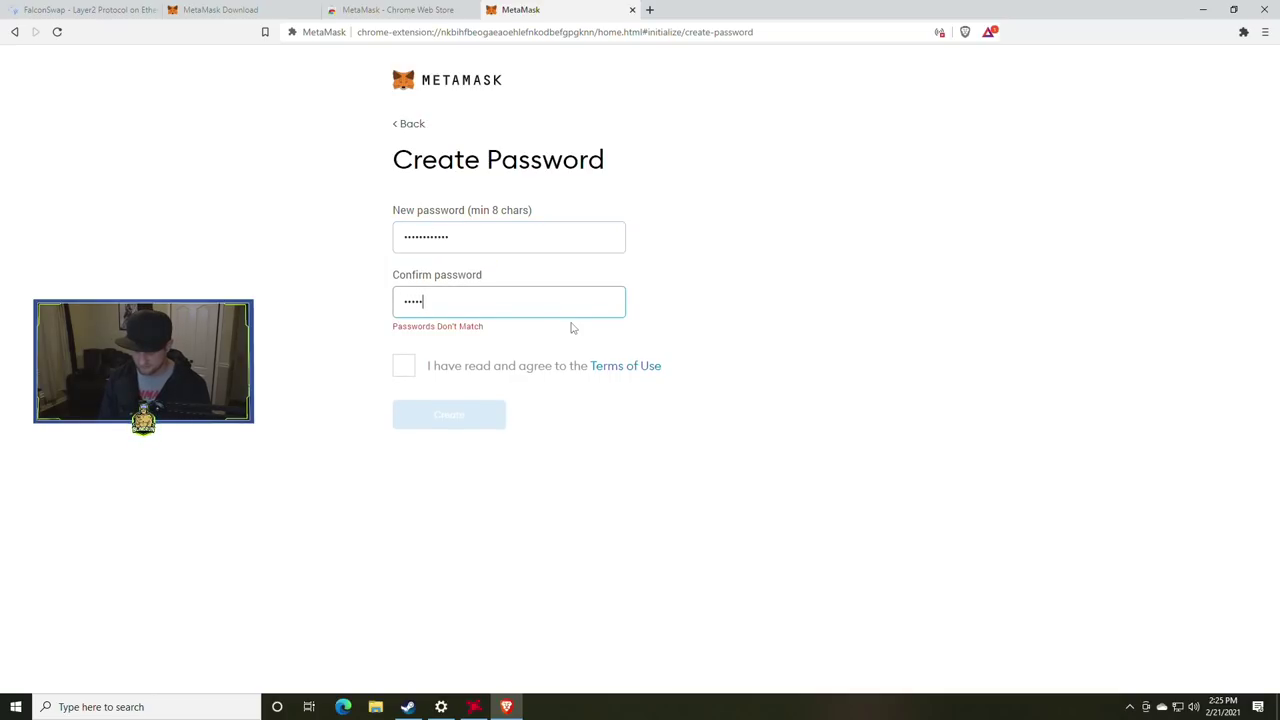
left_click(405, 352)
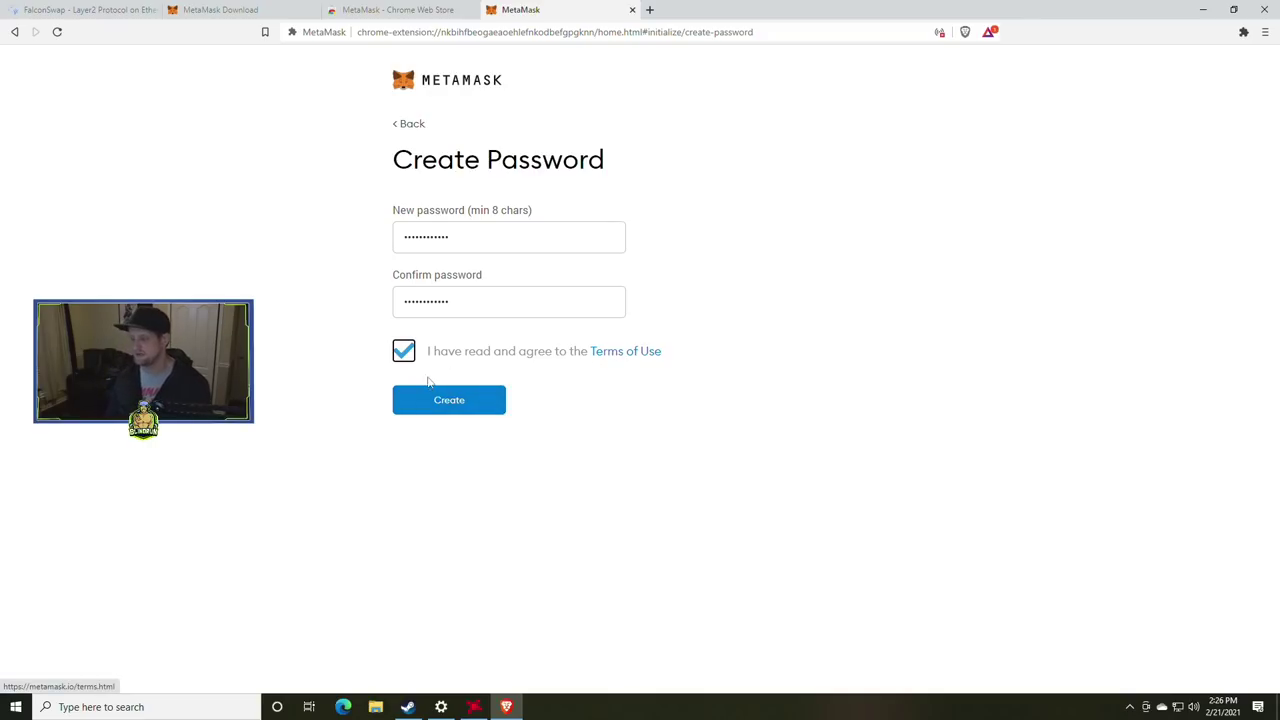
left_click(461, 405)
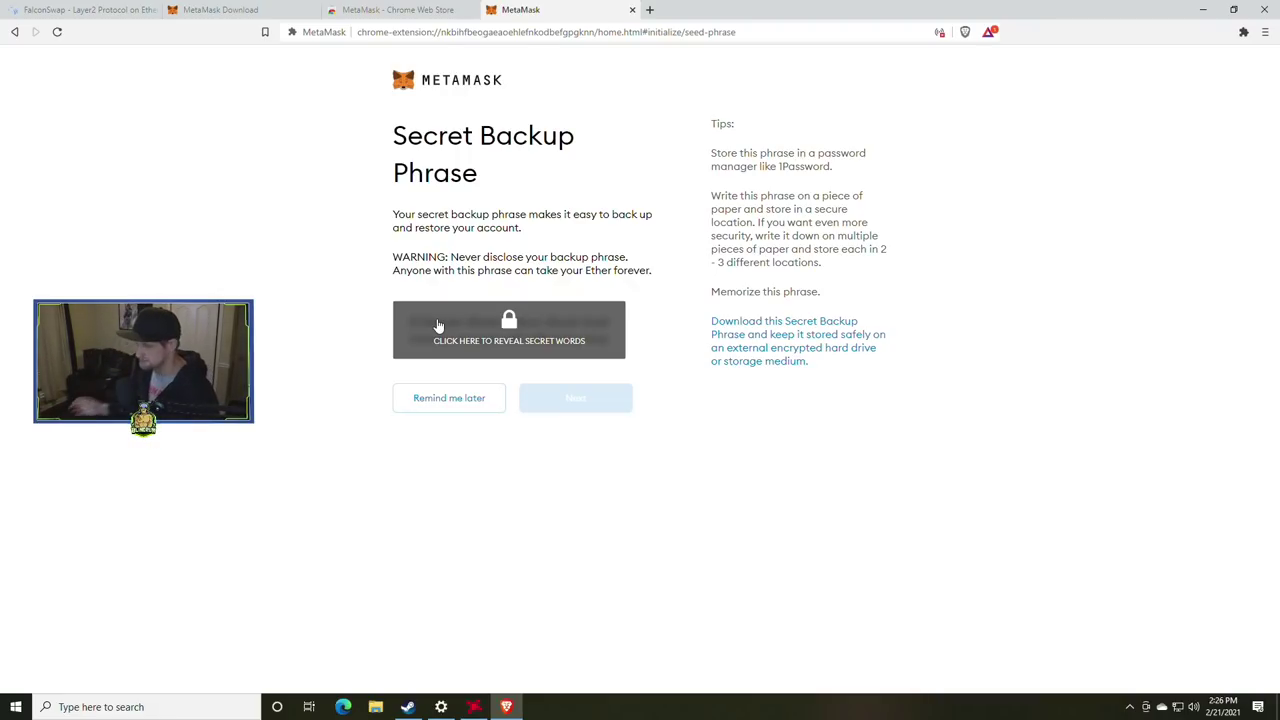
Step: Postpone the secret backup phrase reminder and dismiss the token swapping announcement
left_click(459, 400)
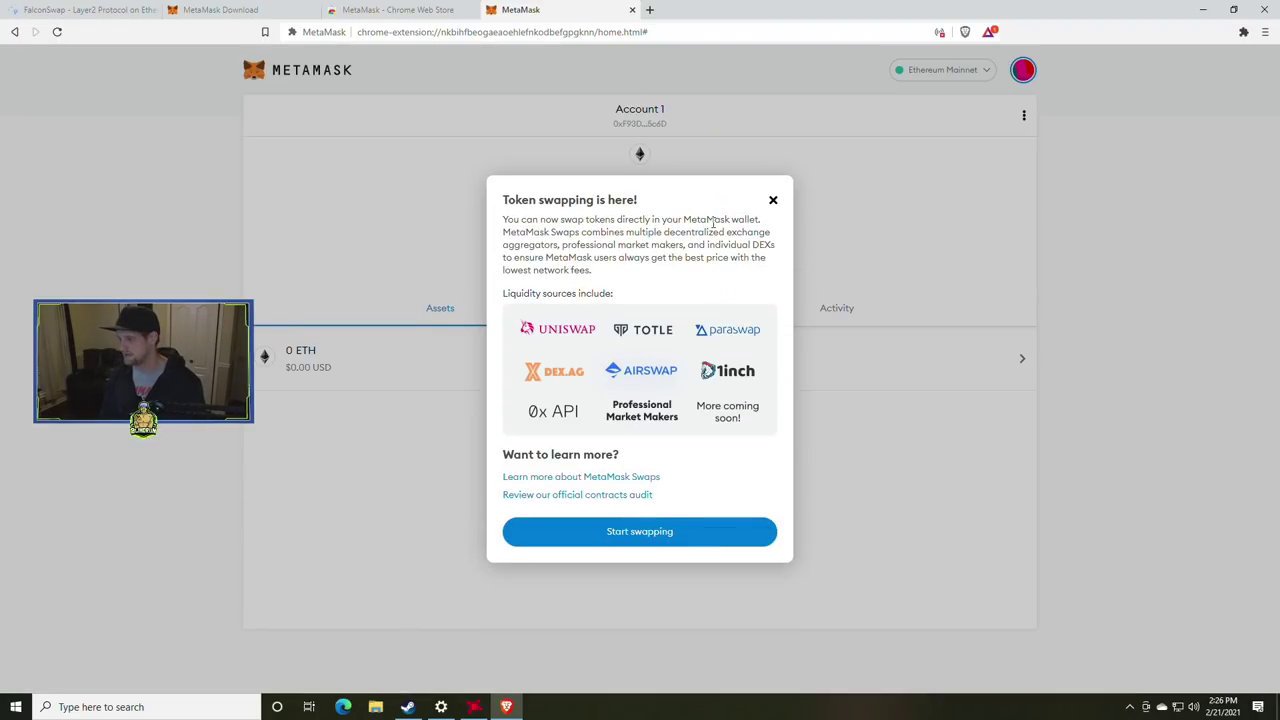
left_click(773, 200)
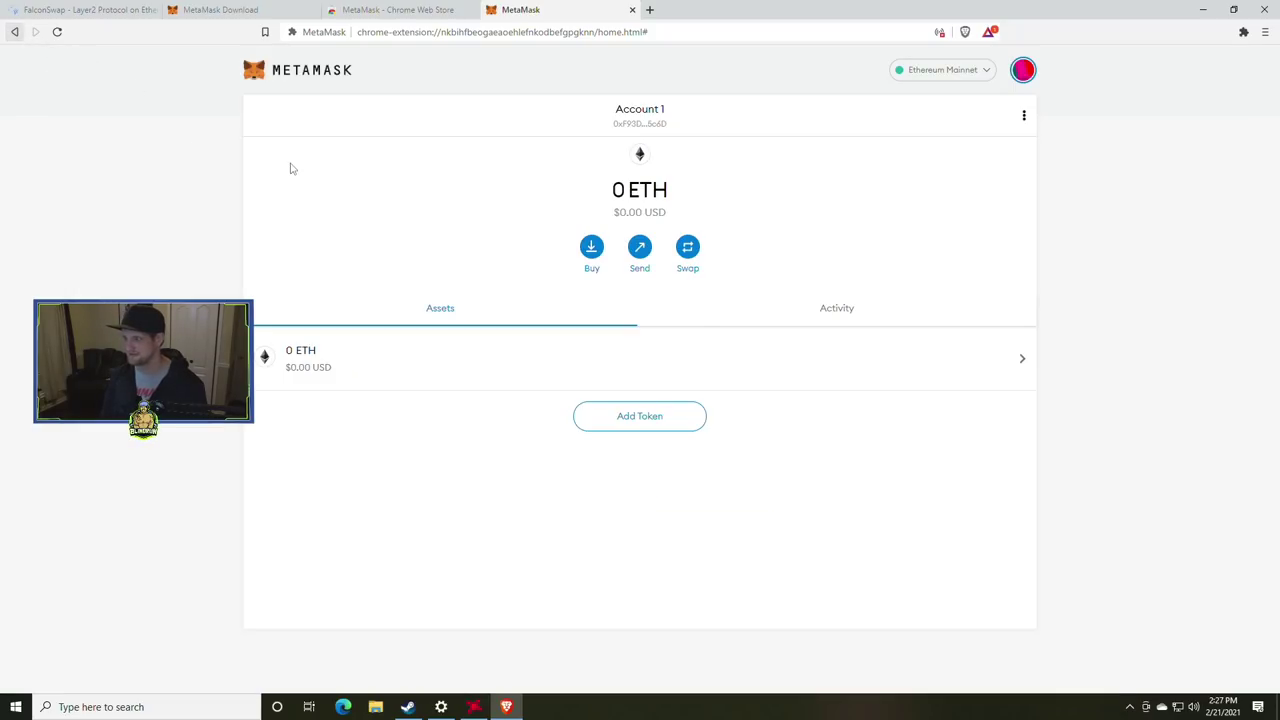
Step: Reveal the wallet's seed phrase from the Security & Privacy settings by entering the wallet password
left_click(1022, 69)
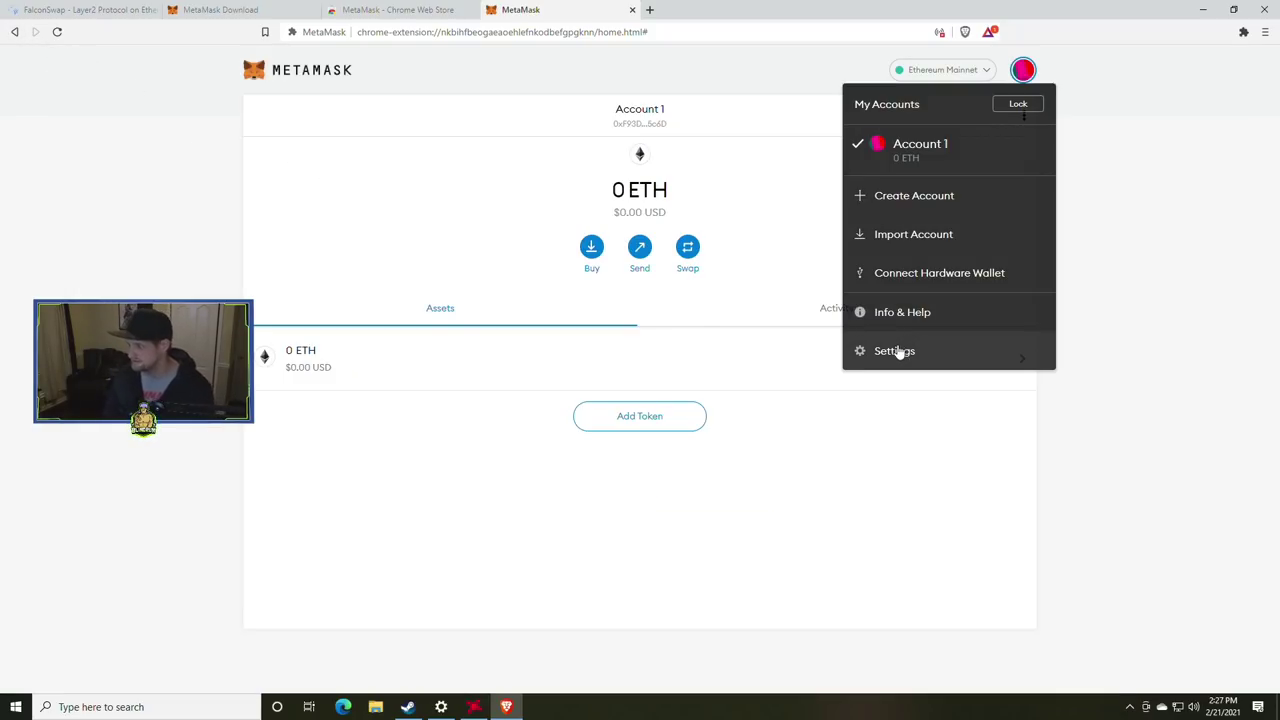
left_click(897, 352)
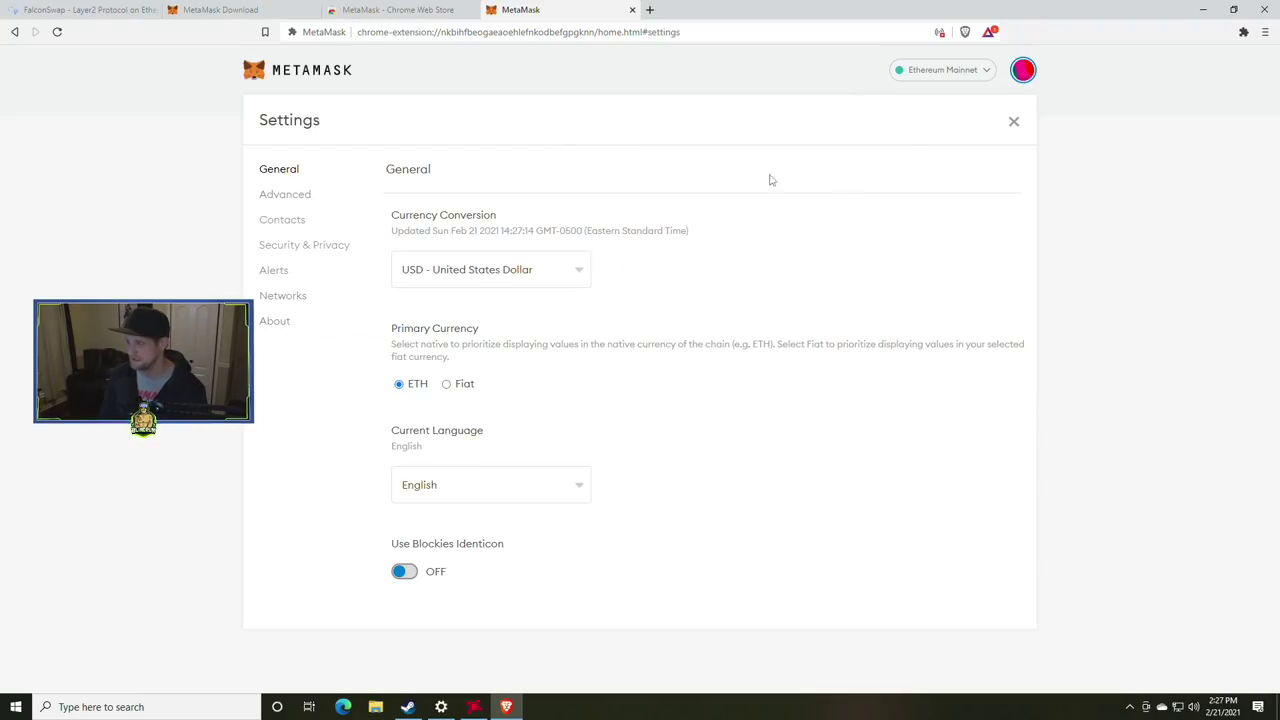
left_click(1028, 72)
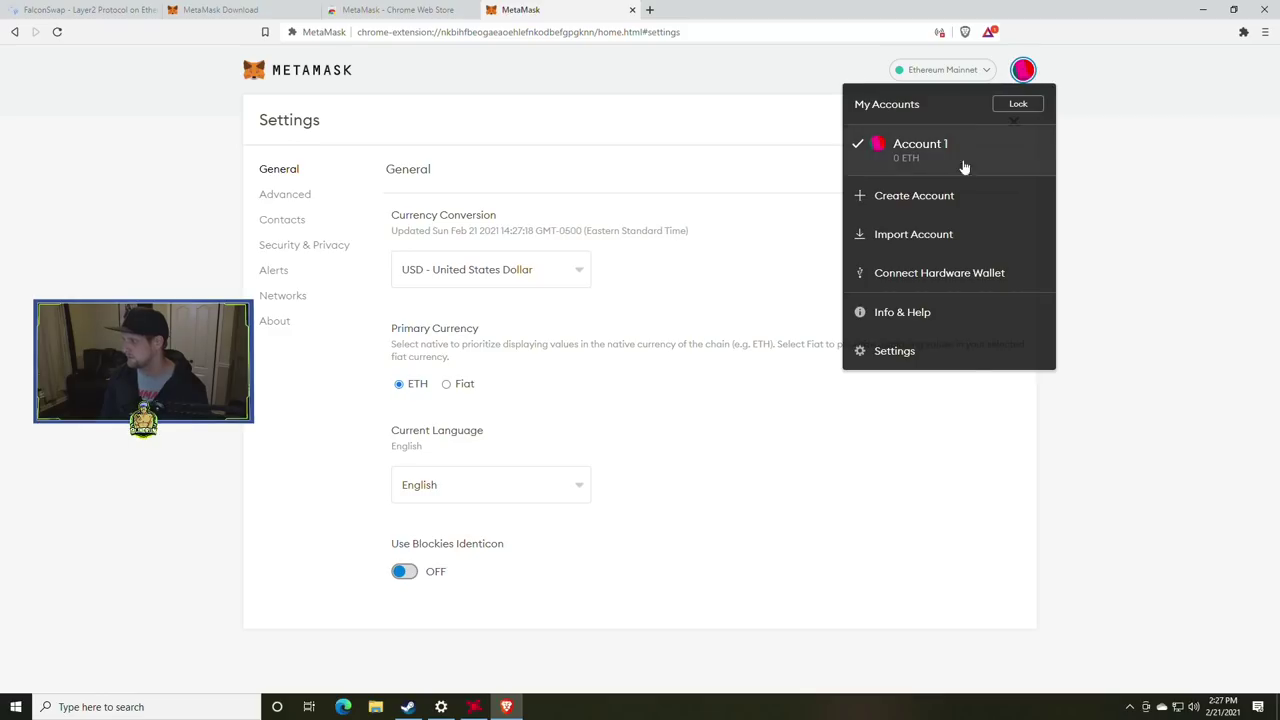
left_click(907, 350)
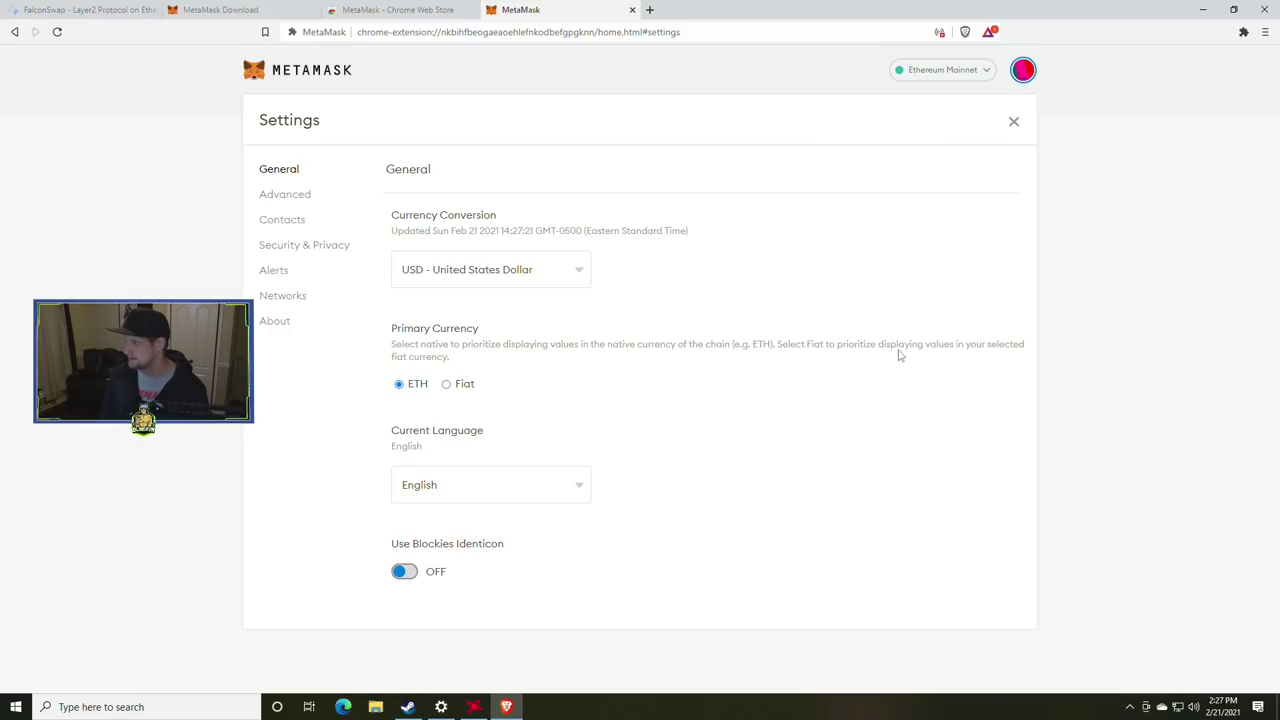
left_click(326, 252)
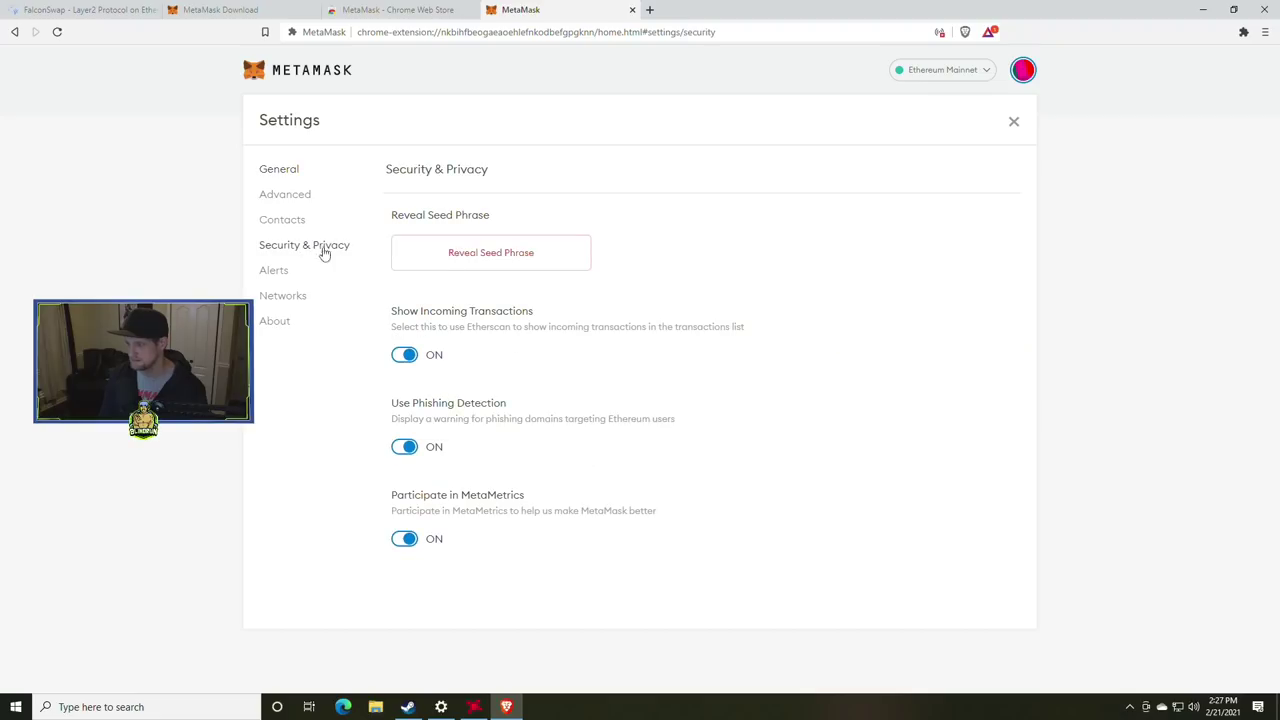
left_click(470, 263)
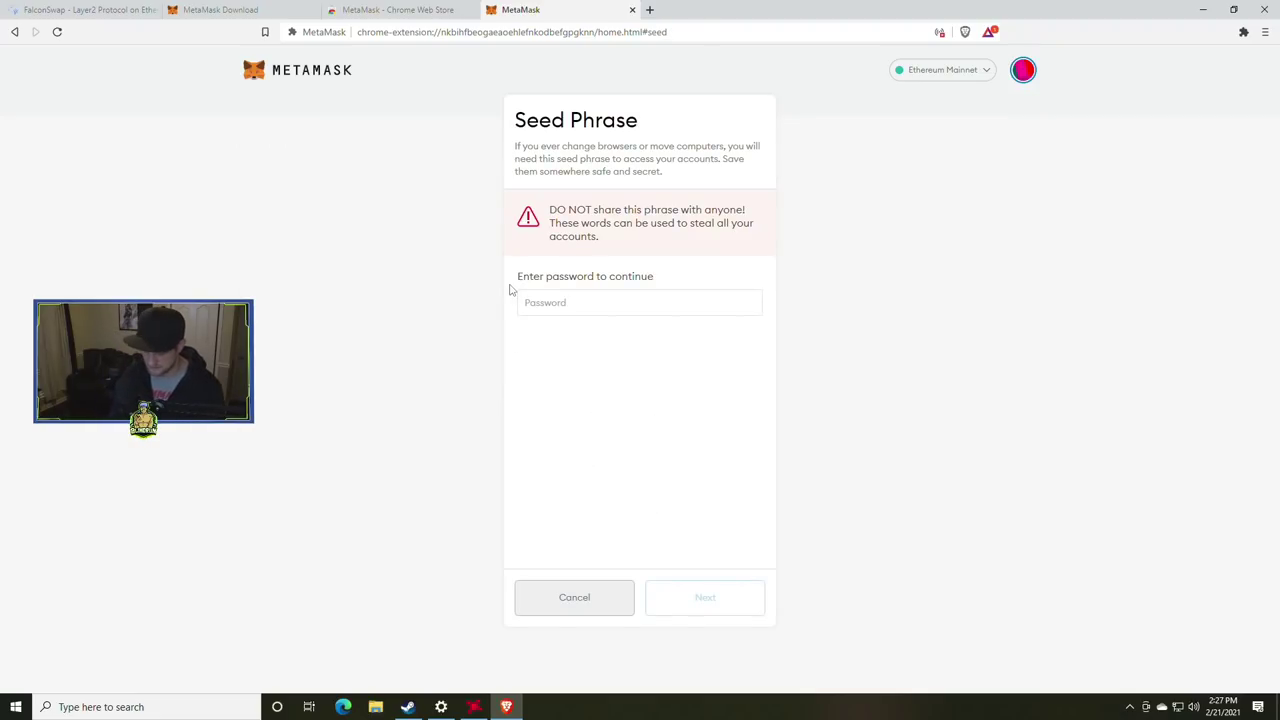
type("a")
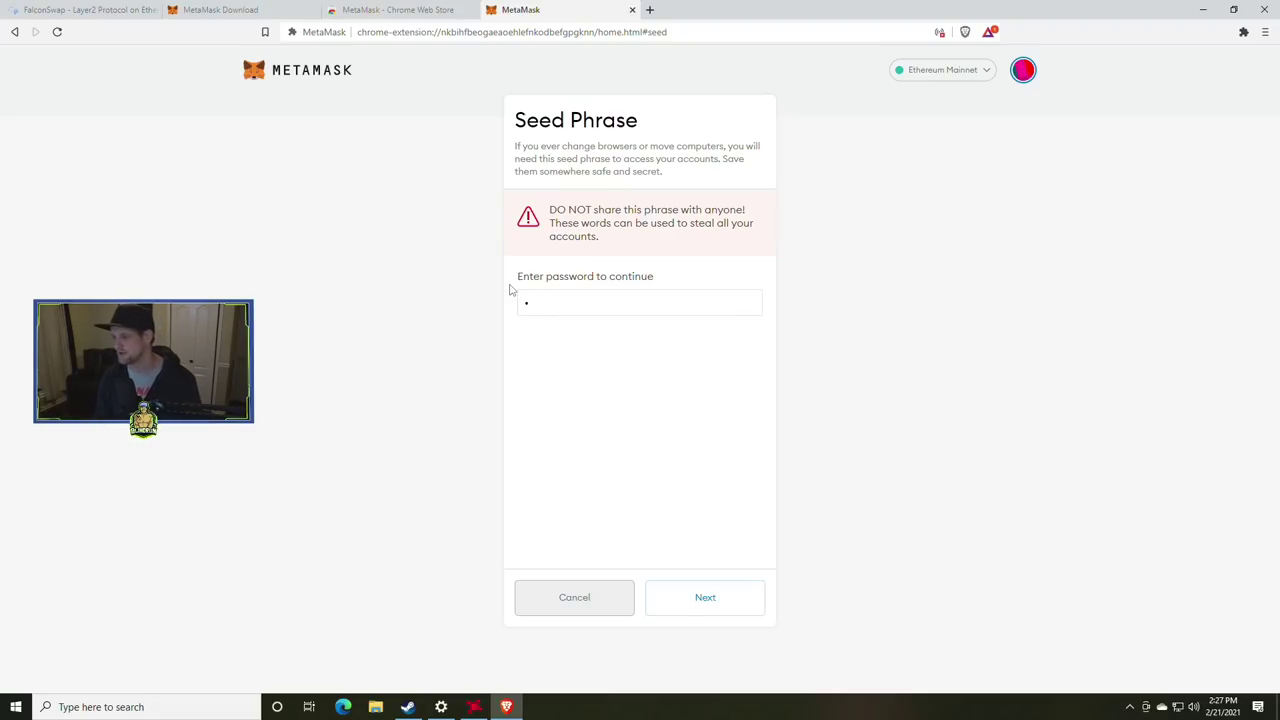
key("BackSpace")
type("aaa")
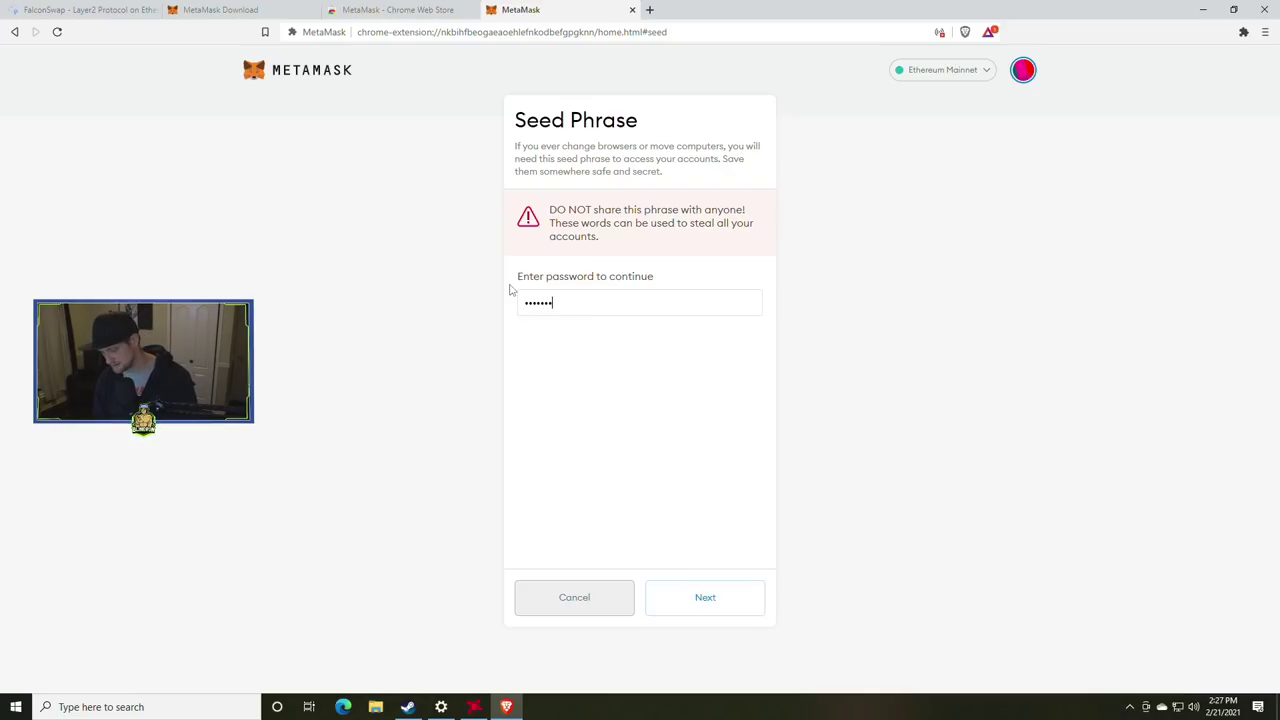
key("Return")
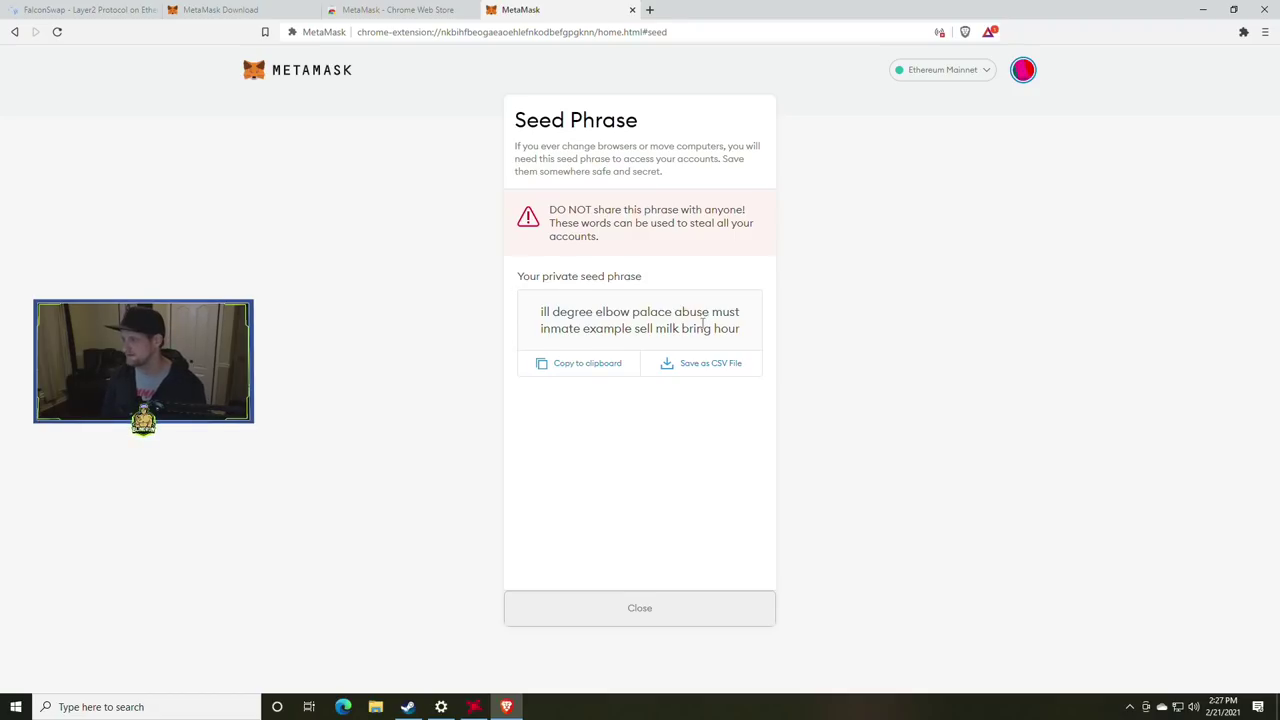
Step: Copy the wallet's private seed phrase and paste it into a new Notepad document
left_click_drag(742, 329, 535, 316)
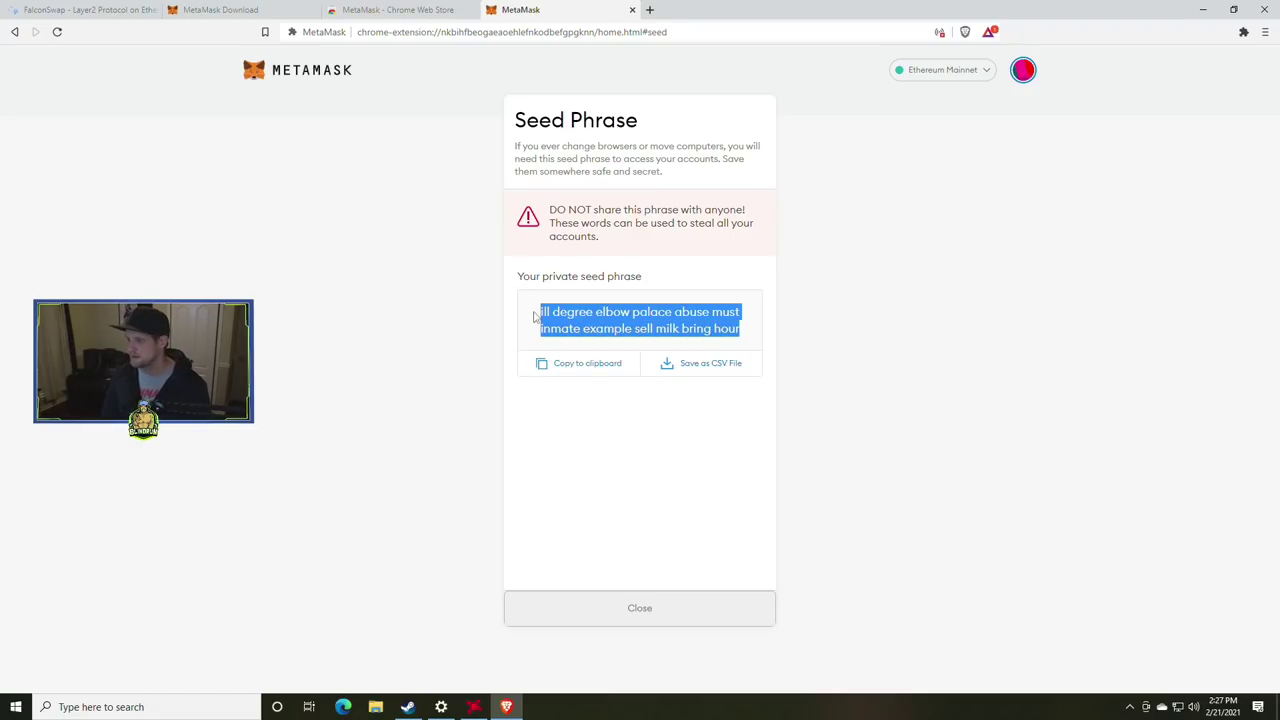
left_click(572, 370)
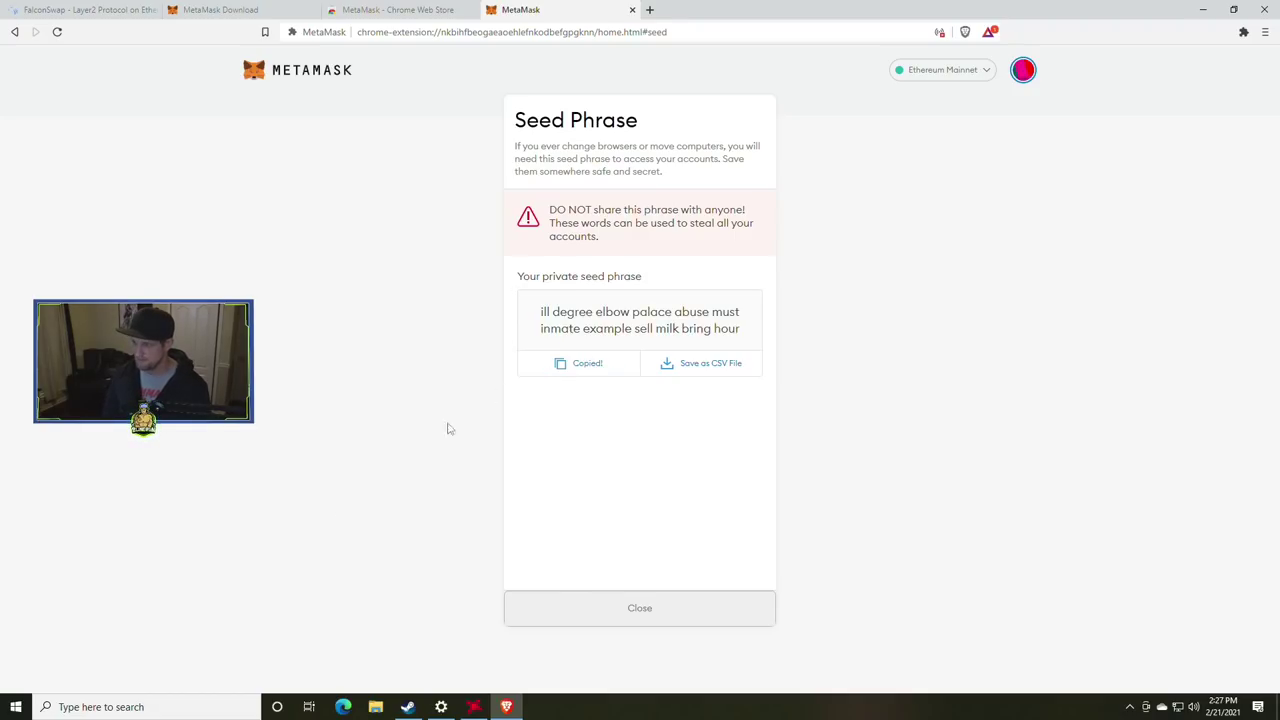
left_click(230, 706)
type("notepad")
key("Return")
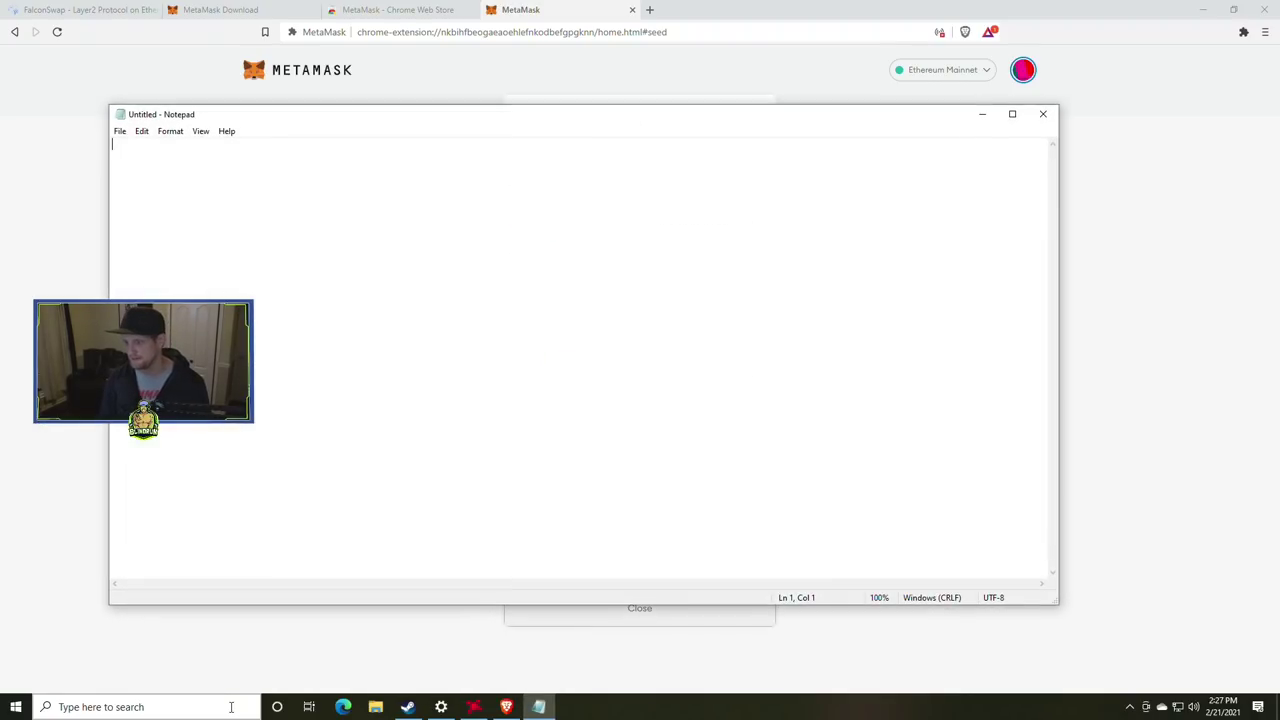
key("ctrl+v")
Step: Save the Notepad document as giveaway.txt and minimize it to return to the browser
left_click(120, 131)
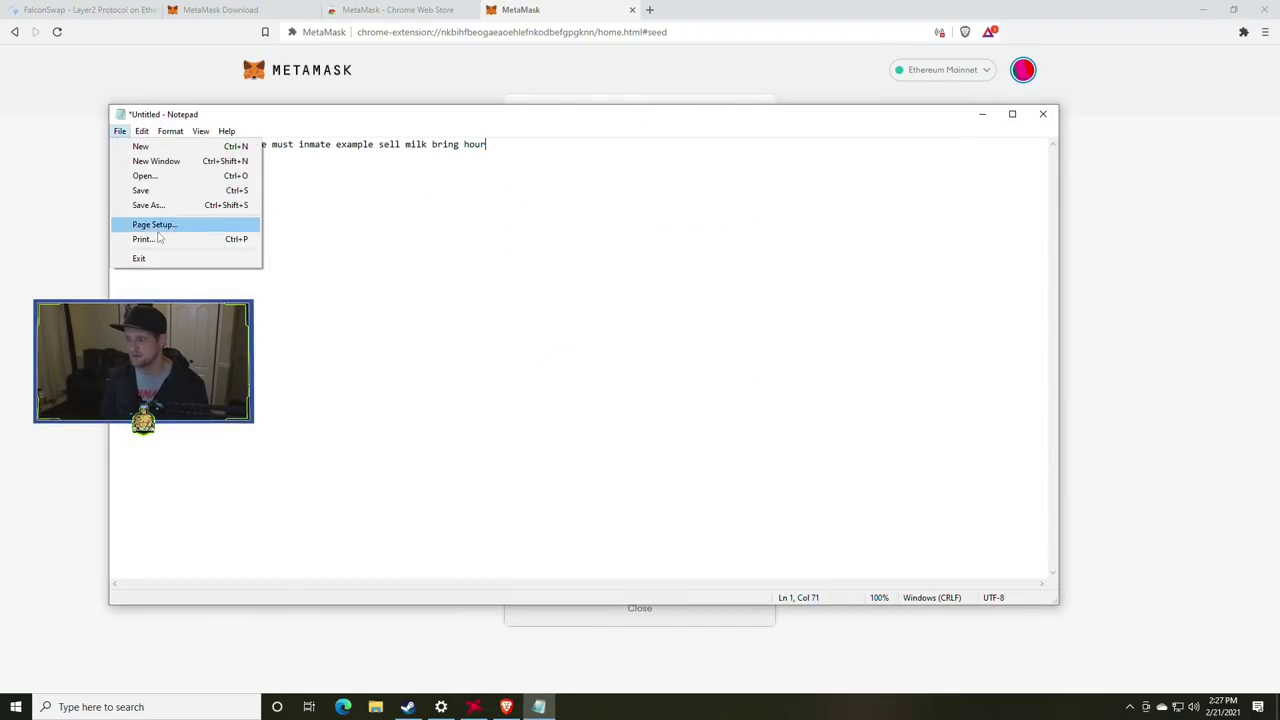
left_click(143, 206)
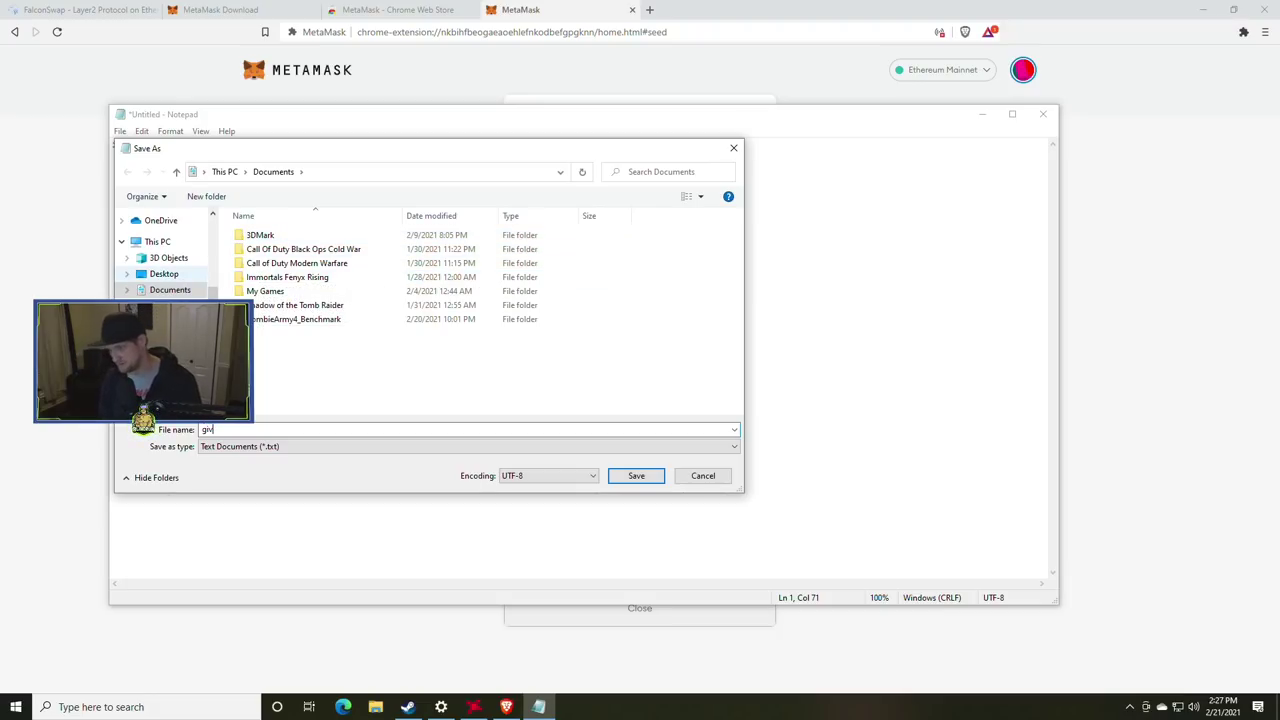
key("Return")
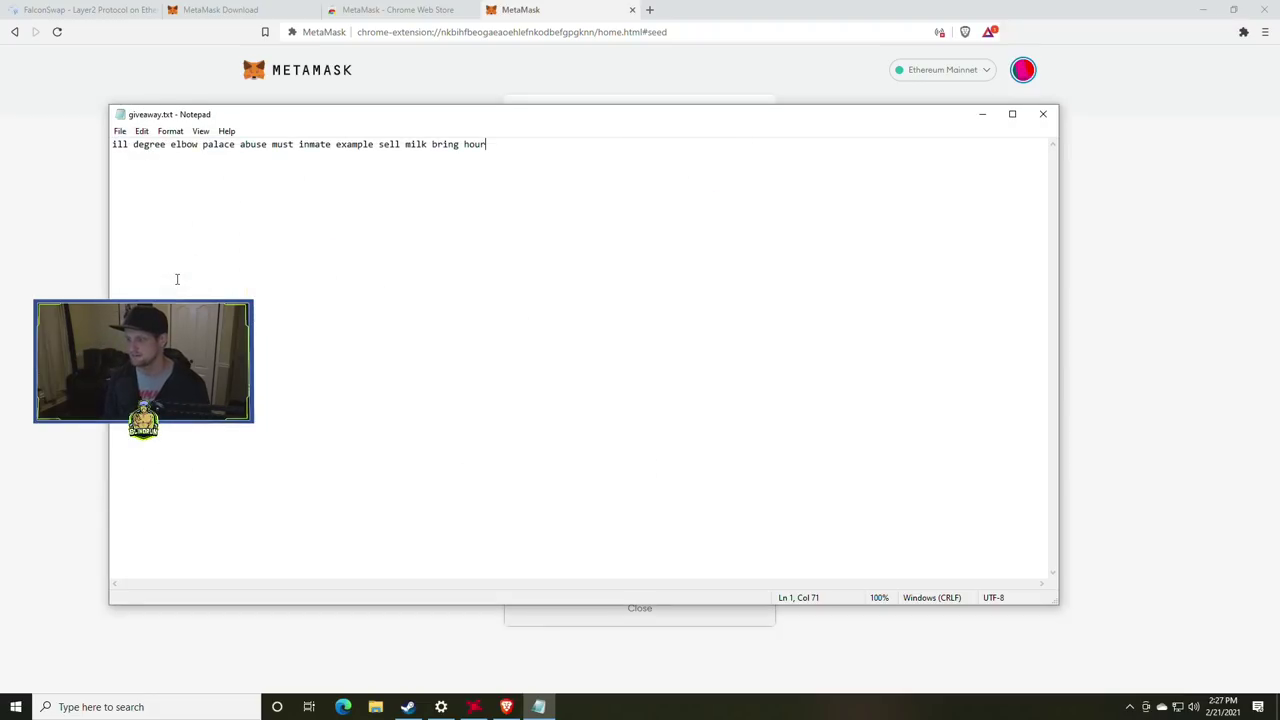
left_click(982, 114)
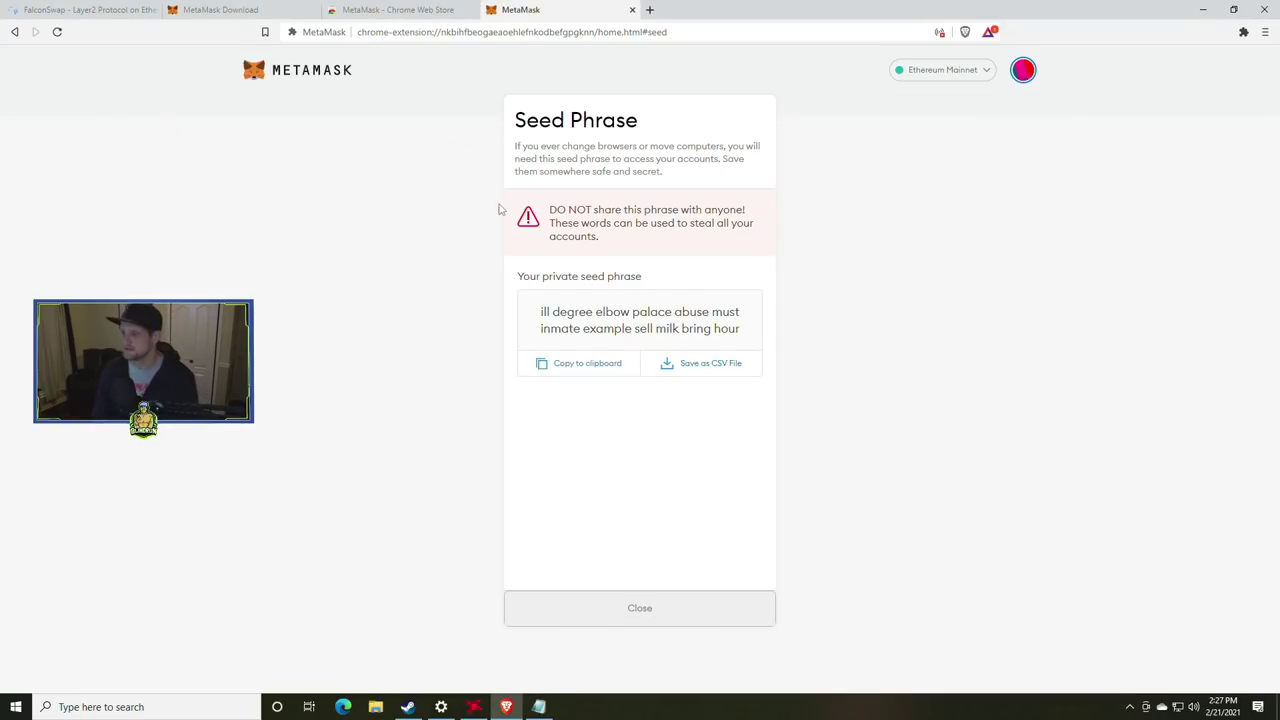
Step: Pin the MetaMask extension so that its icon stays available in the browser
left_click(1243, 32)
left_click(1212, 117)
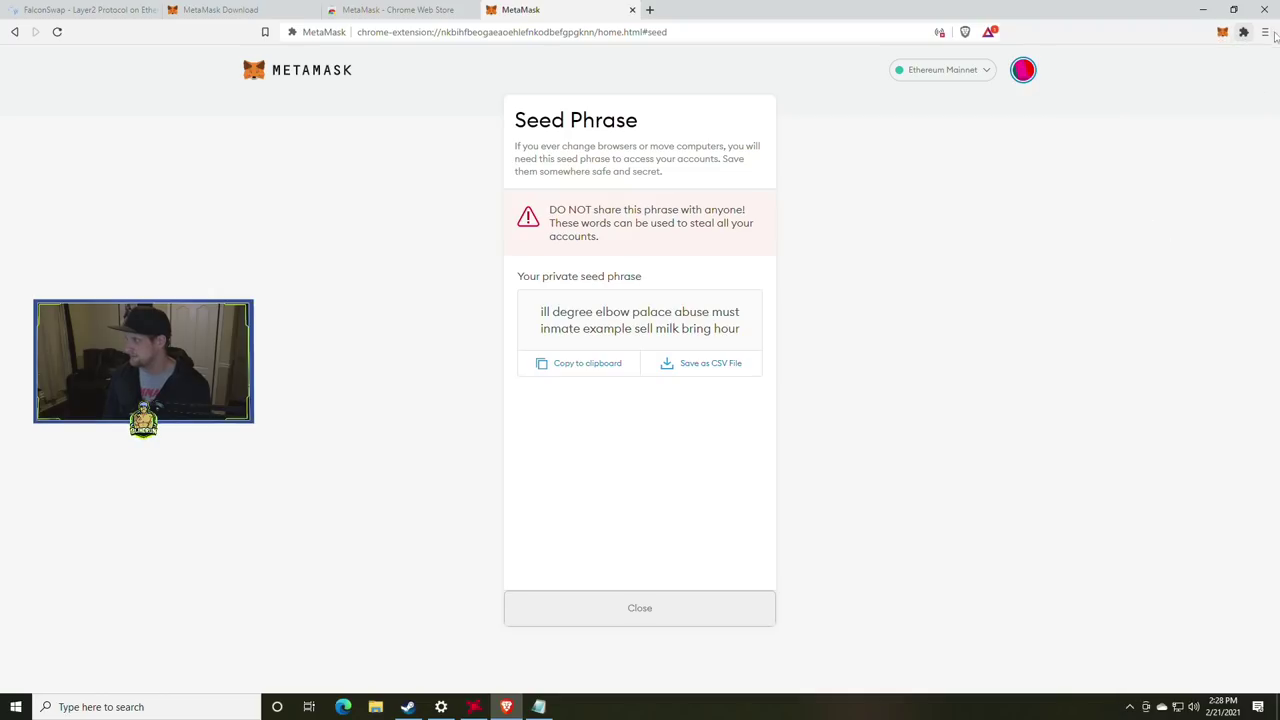
left_click(930, 222)
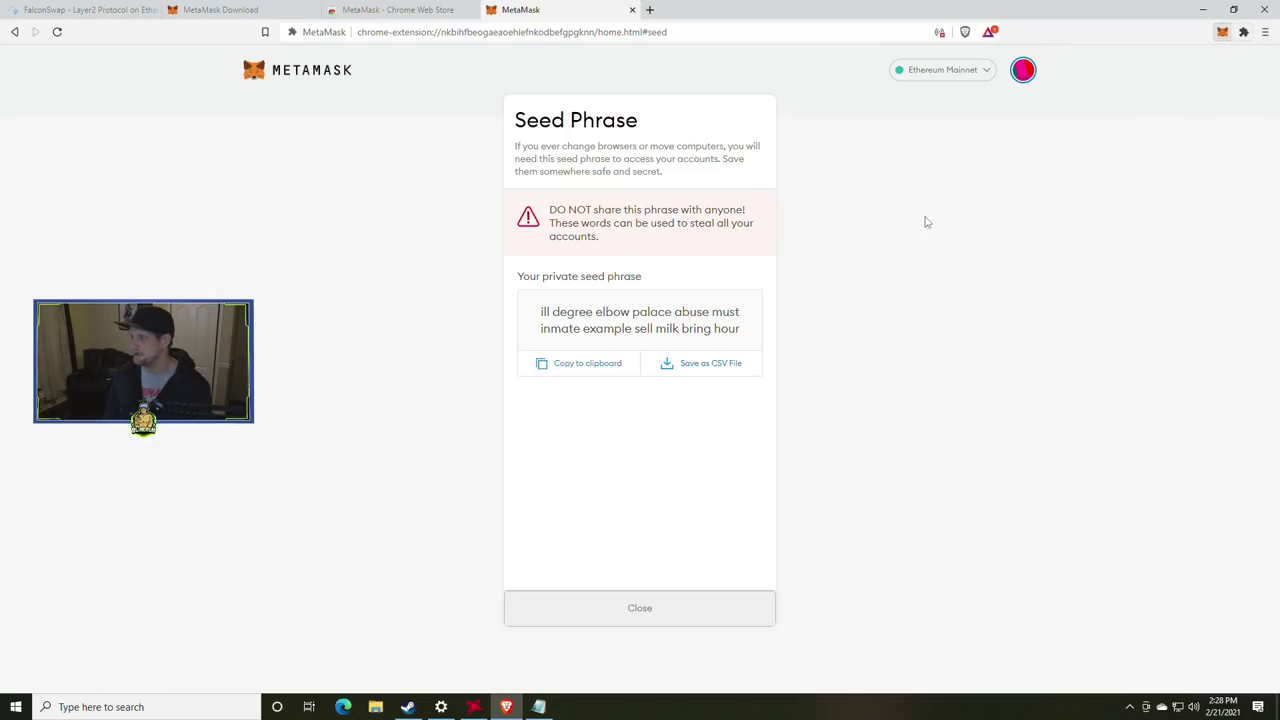
Step: Return to the FalconSwap website and launch its Layer2 exchange
left_click(85, 10)
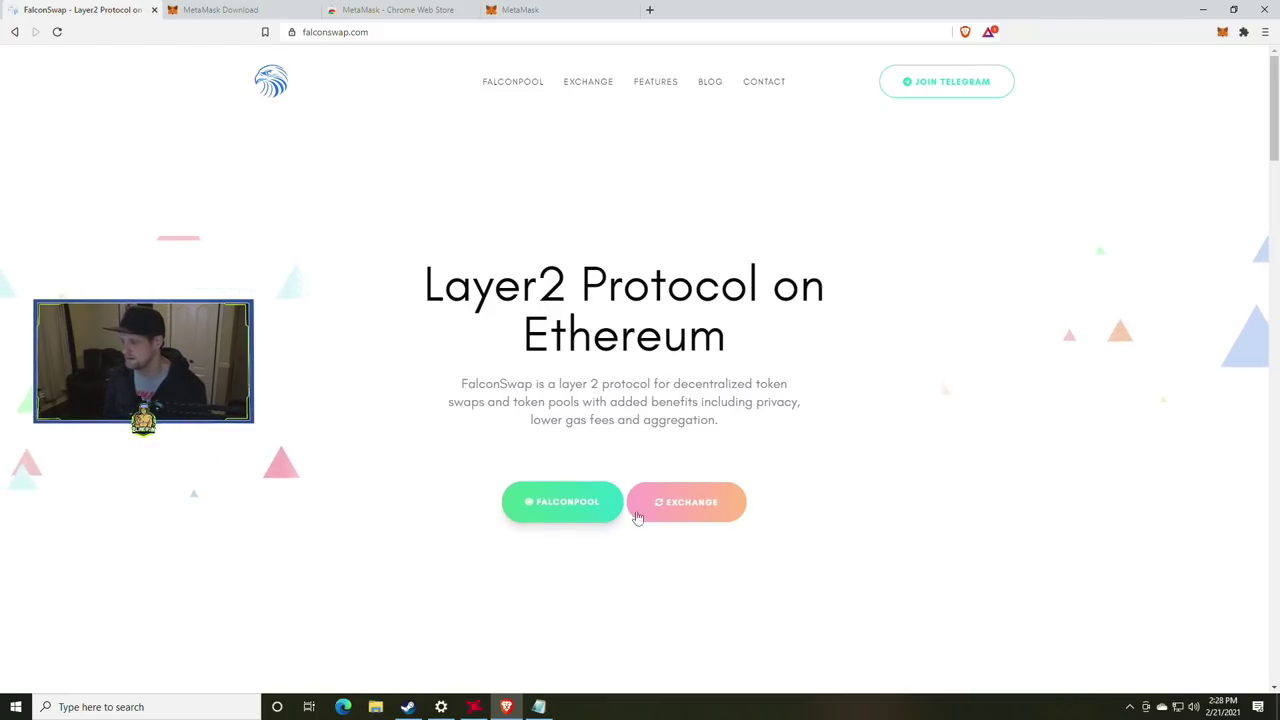
left_click(688, 508)
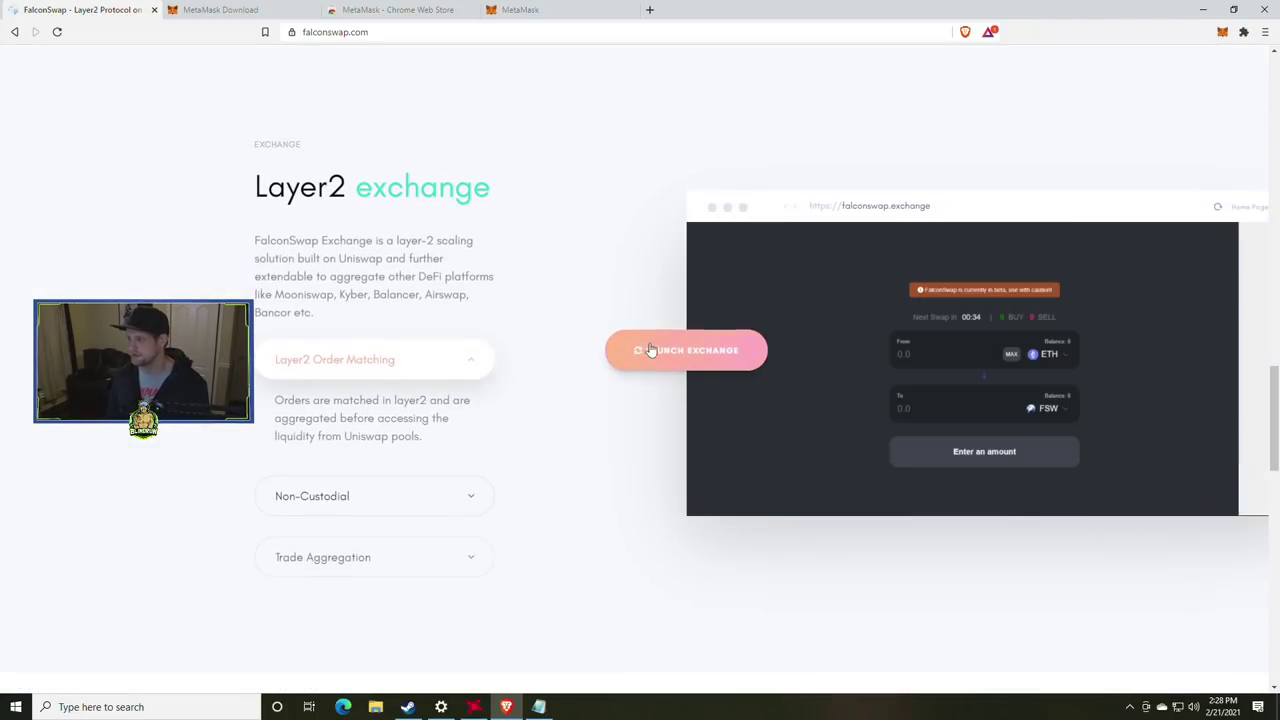
left_click(652, 349)
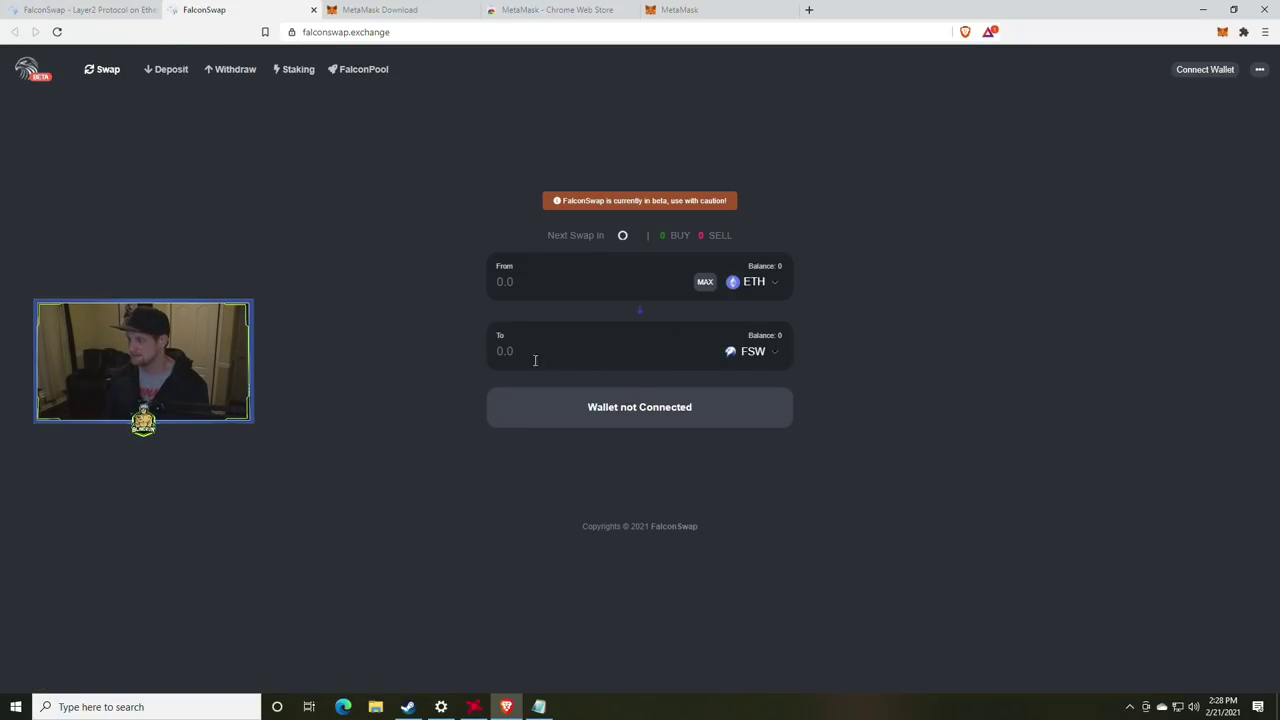